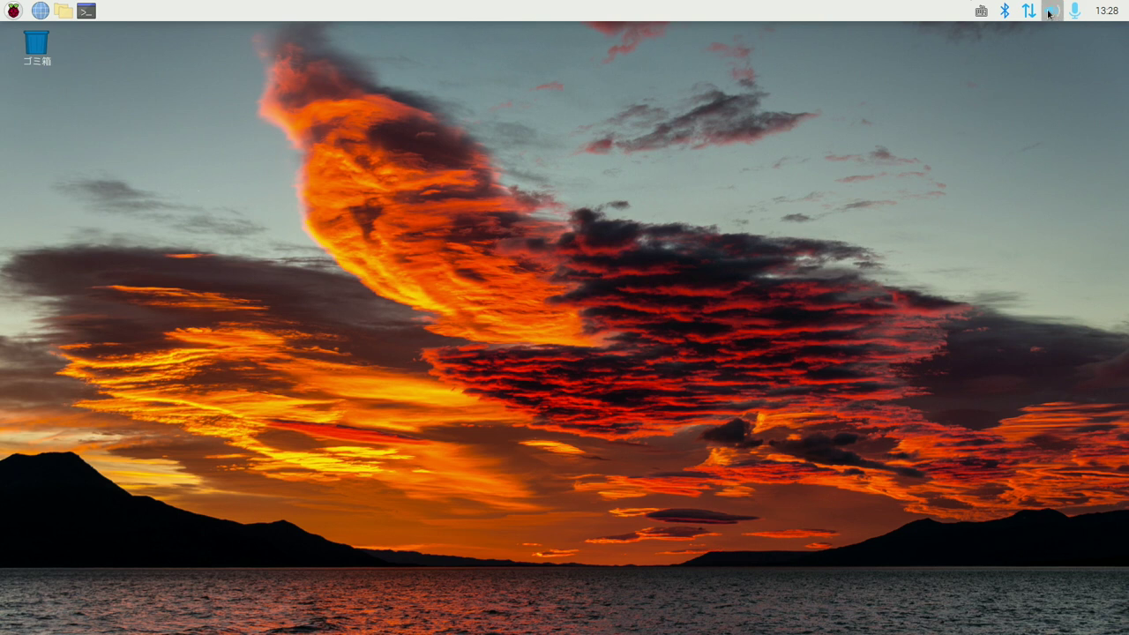
View the available audio output devices and the microphone input devices
click(1050, 12)
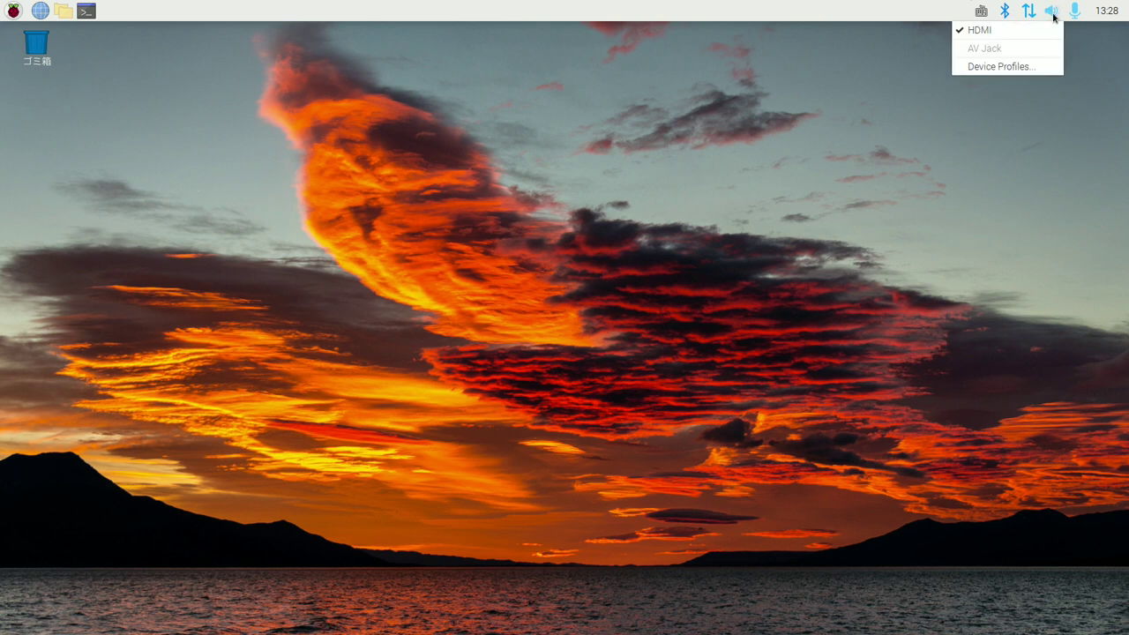
click(1053, 16)
click(1074, 12)
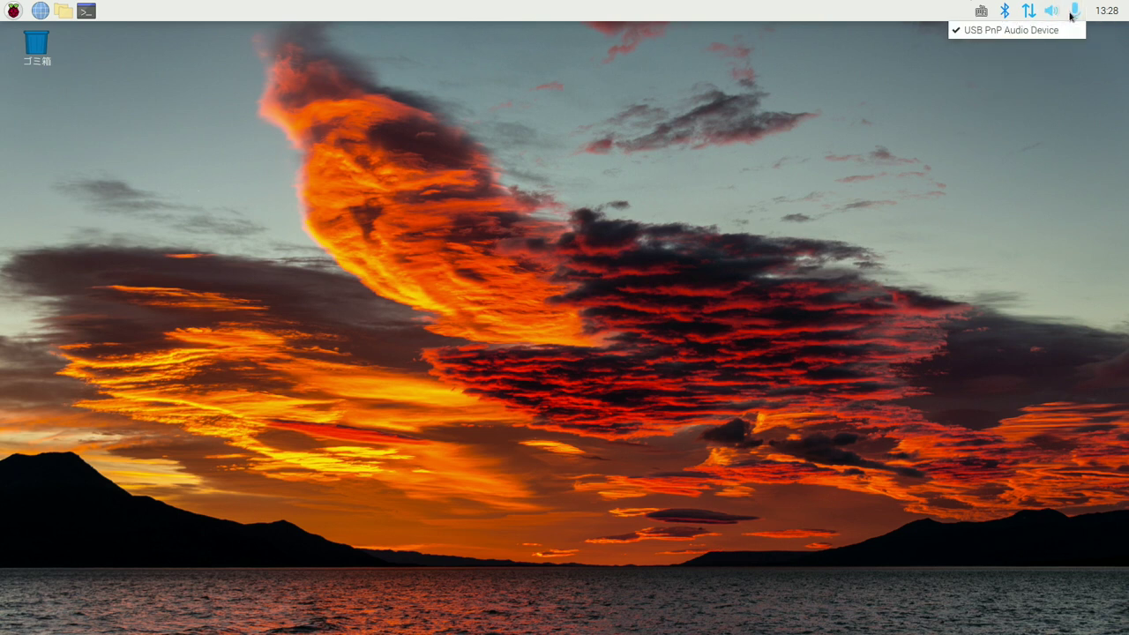
click(1075, 15)
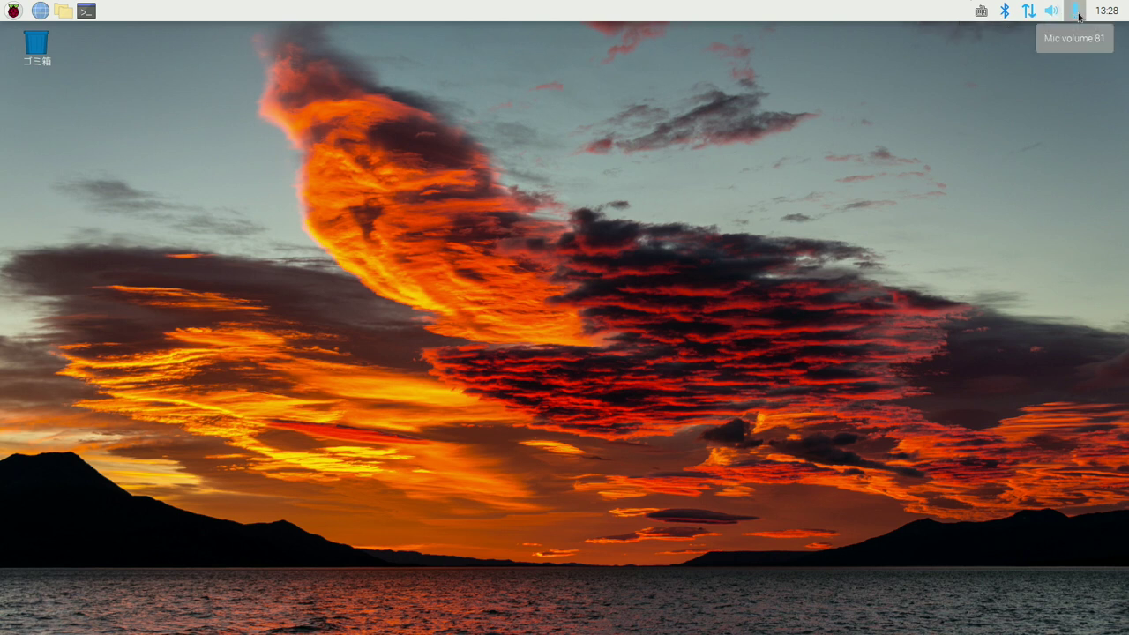
click(1078, 16)
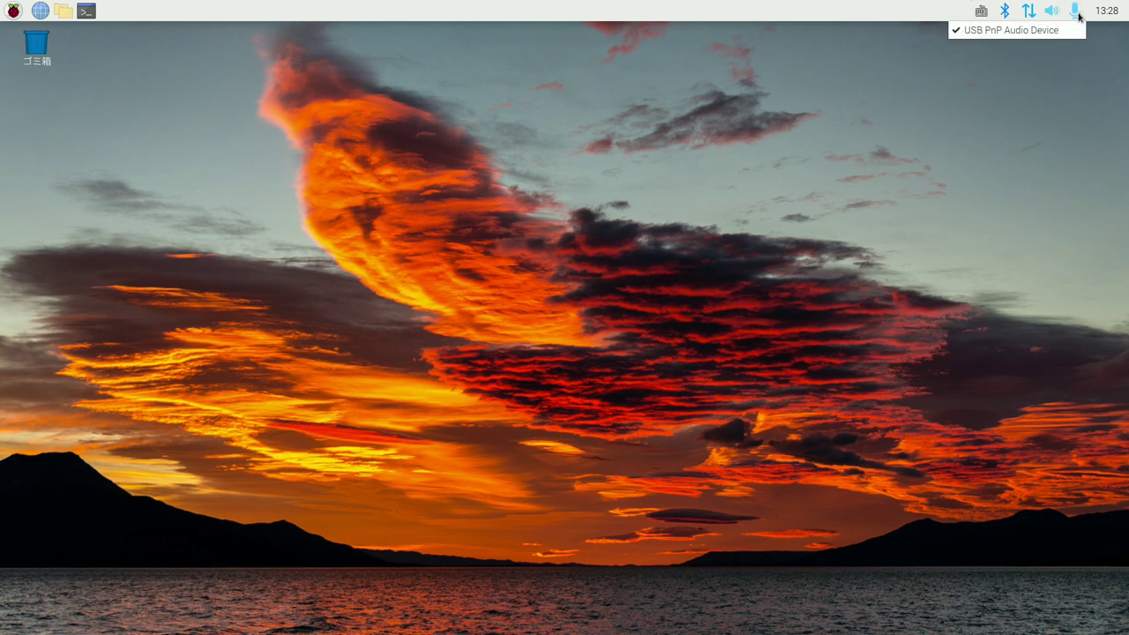
View the microphone volume control and the speaker volume control
click(1078, 15)
click(1078, 16)
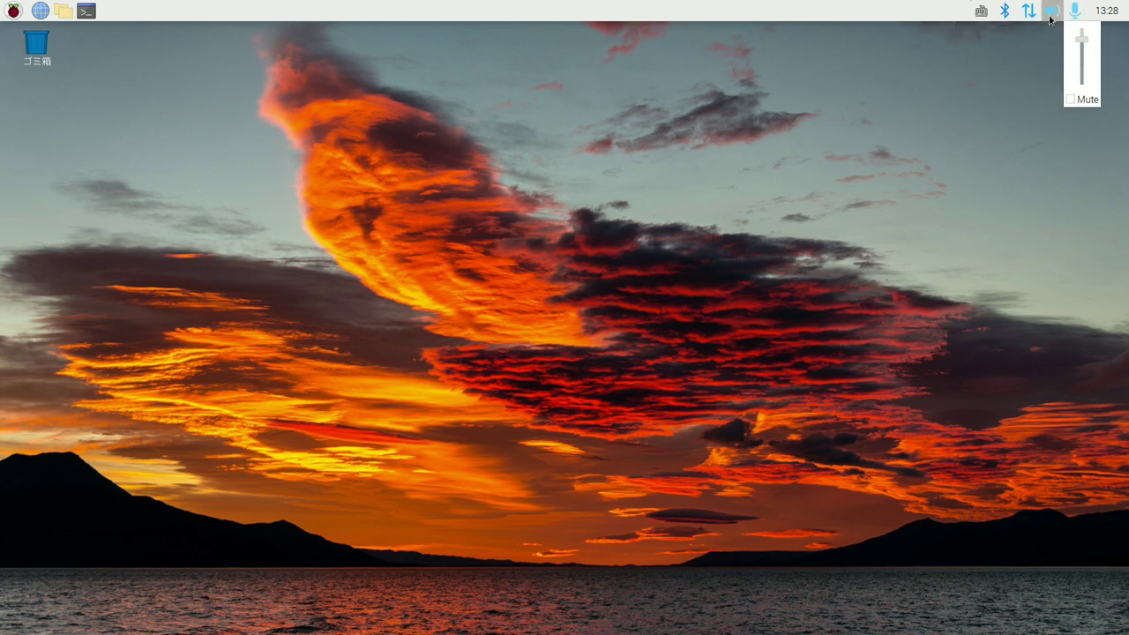
click(1050, 18)
click(1050, 17)
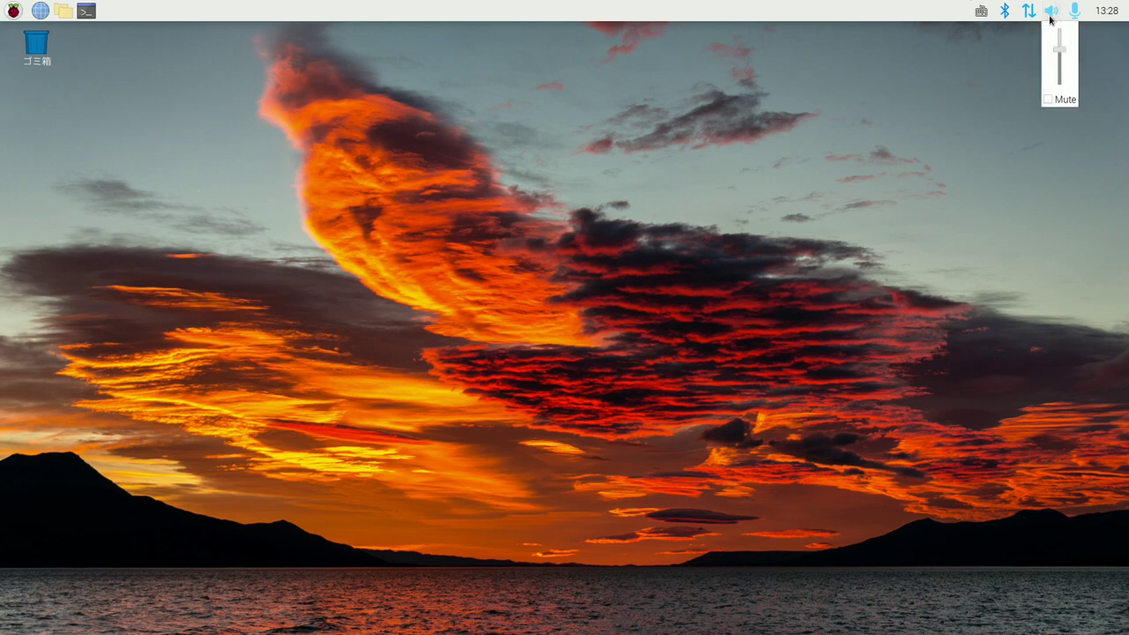
click(1050, 17)
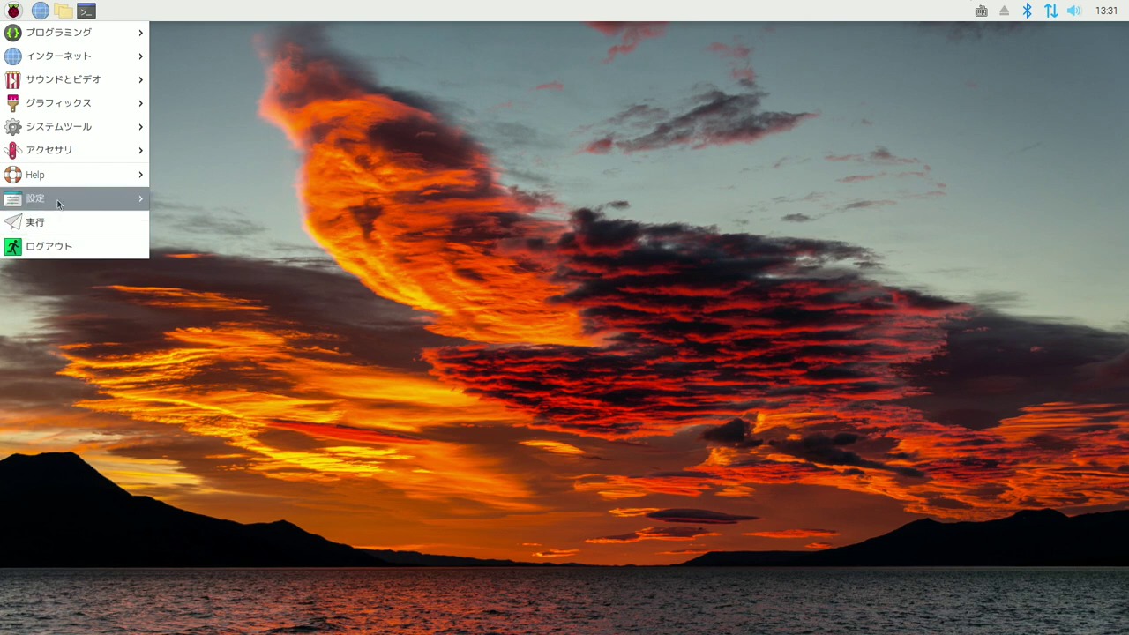
In the appearance settings, try the large-screen defaults, restore the medium-screen defaults and accept the settings
mouse_move(56, 201)
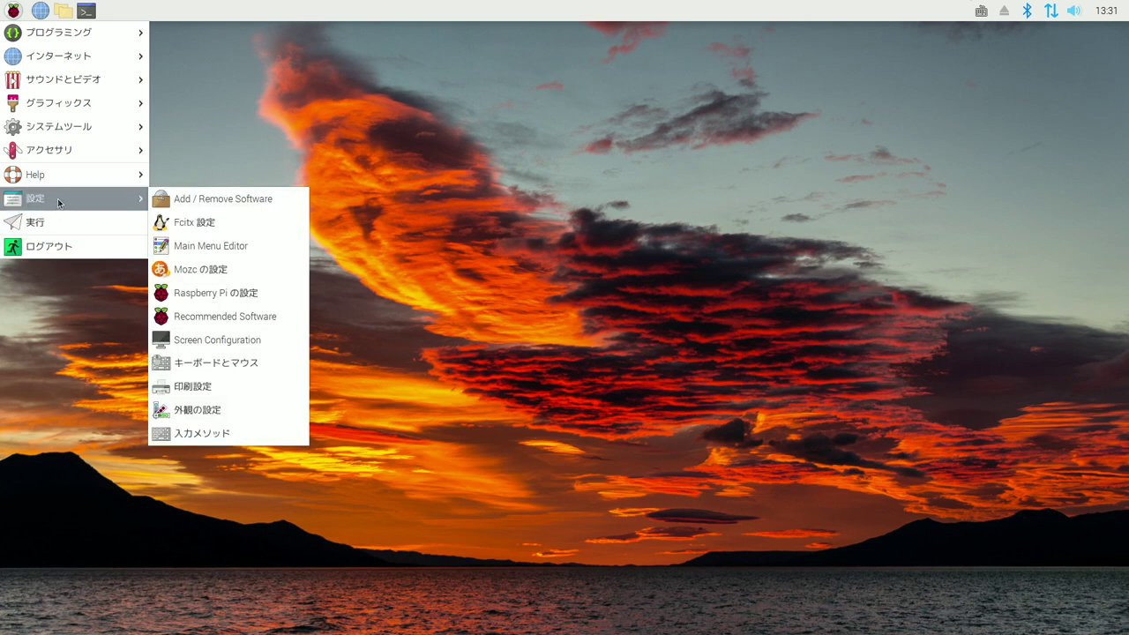
click(198, 411)
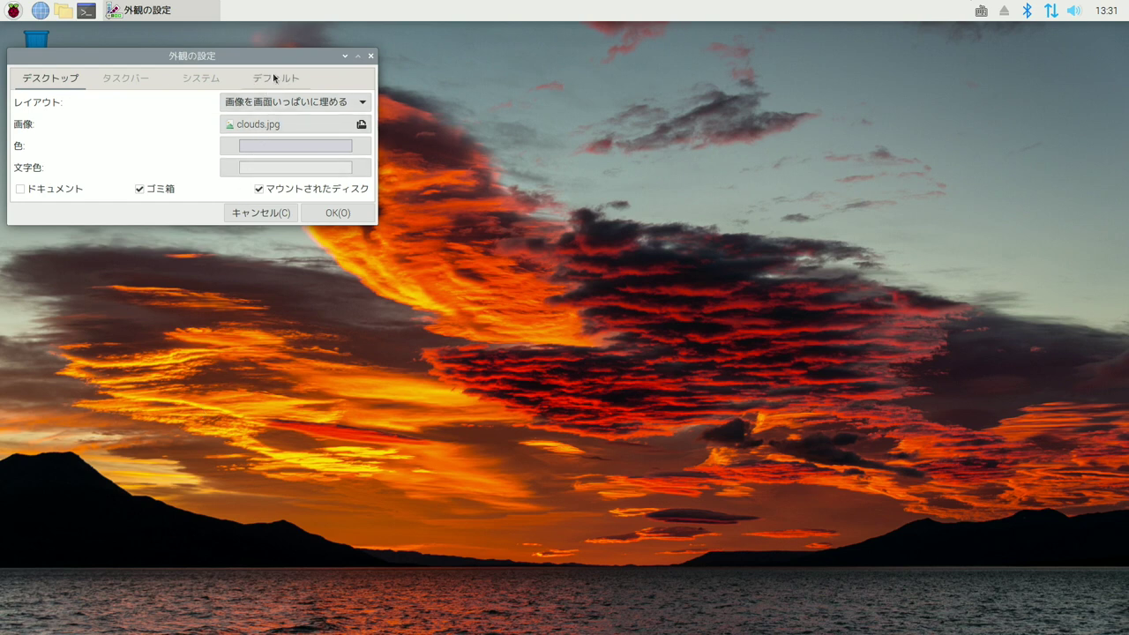
click(273, 77)
click(280, 102)
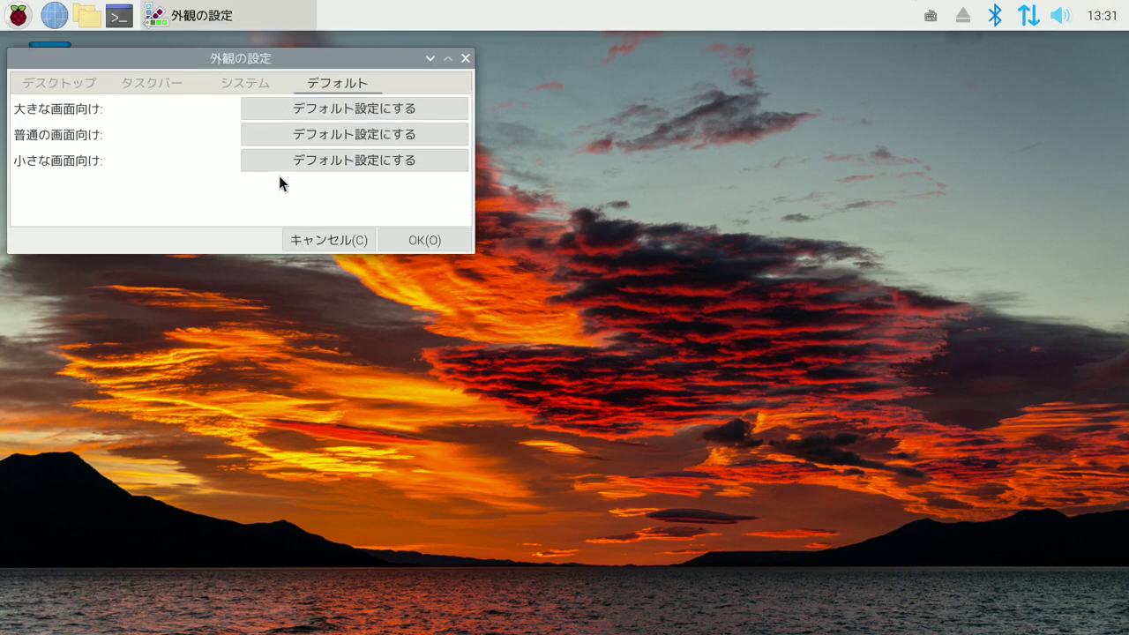
click(306, 134)
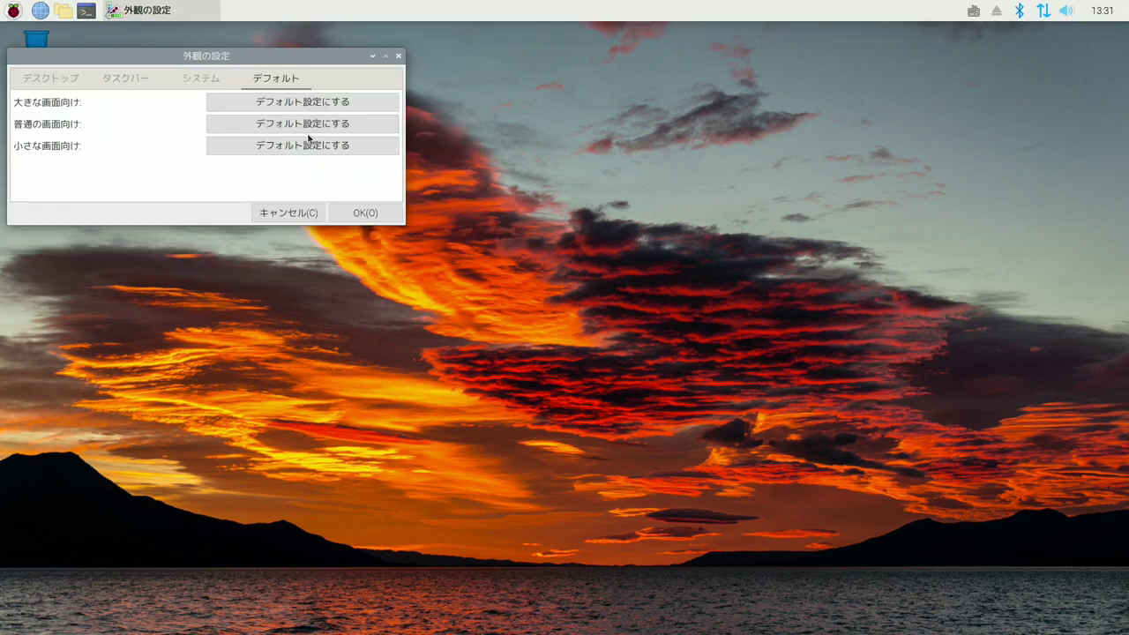
click(359, 216)
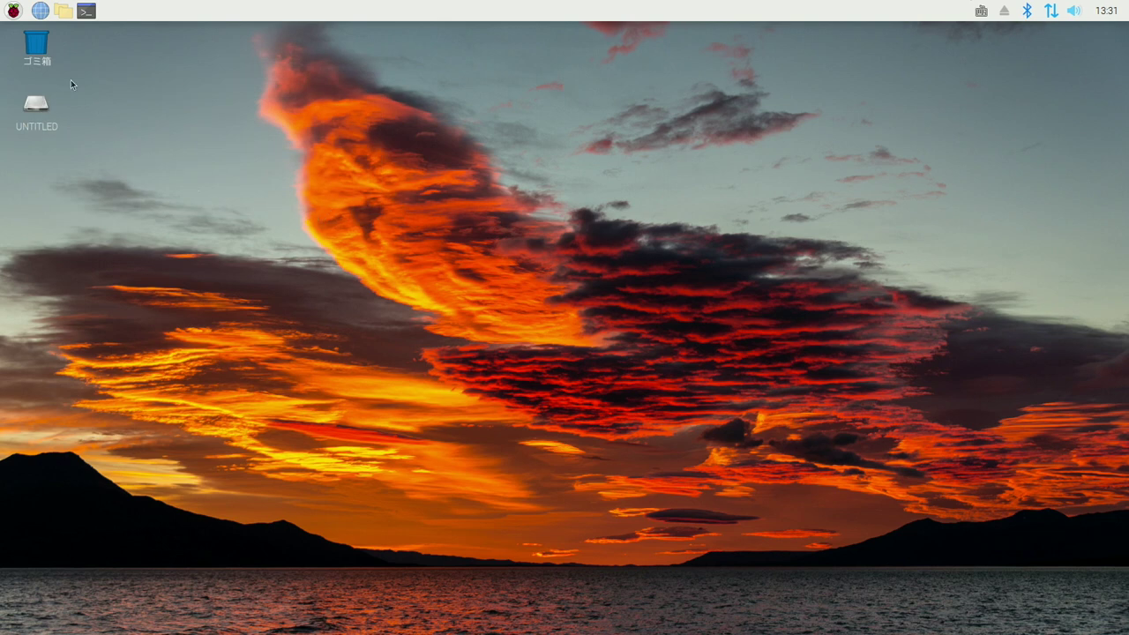
click(14, 12)
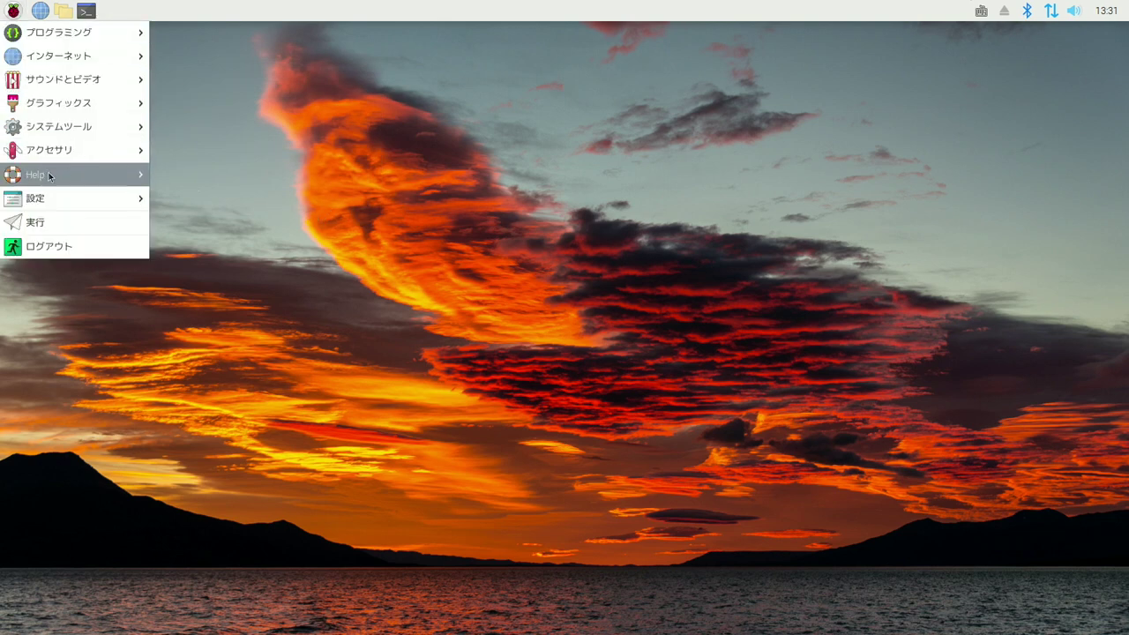
key(Escape)
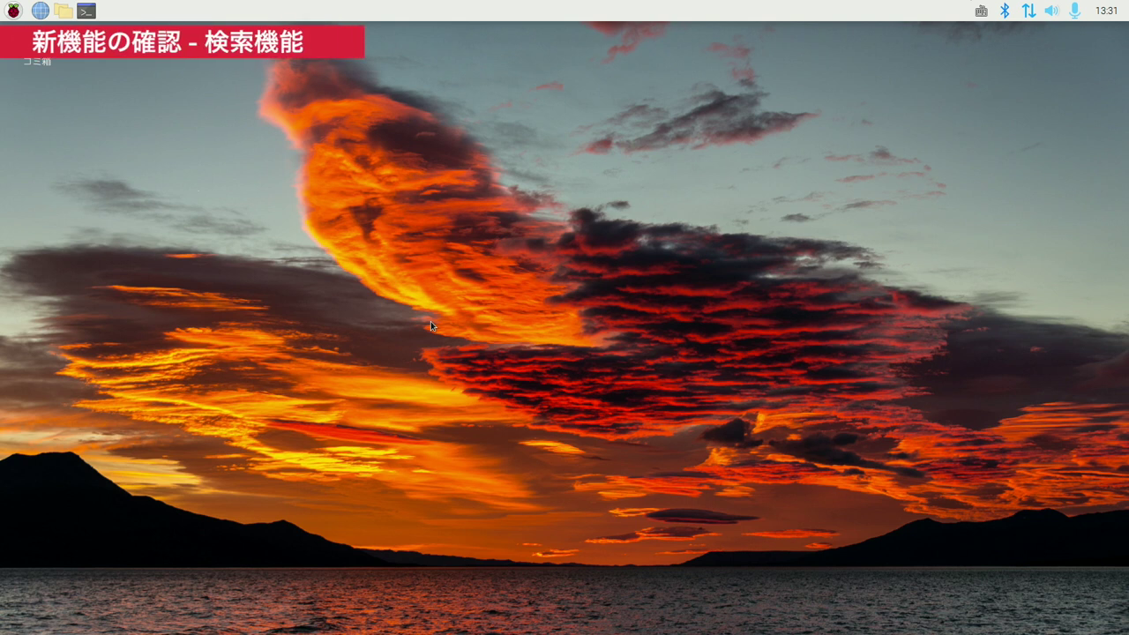
Search the main menu's applications for "ca" and clear the search text
key(super)
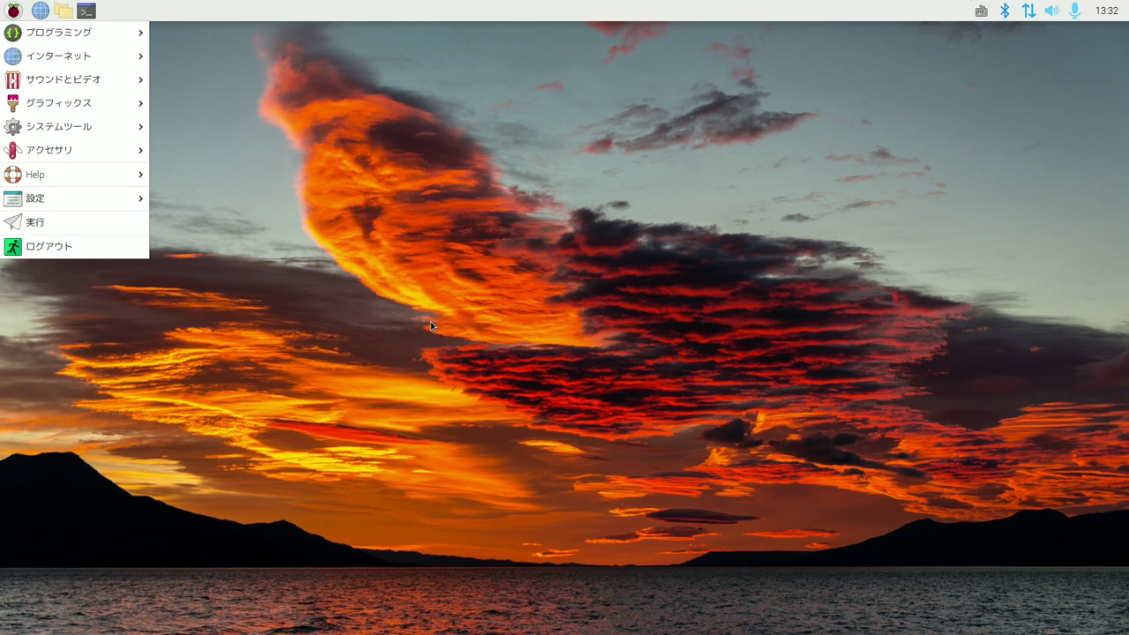
text(c)
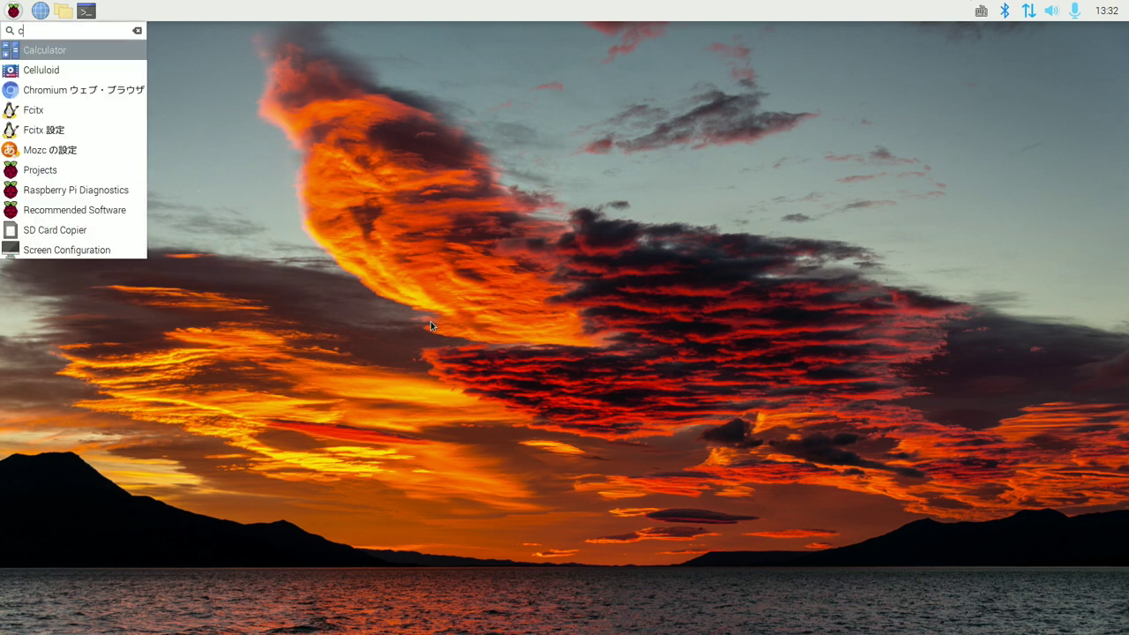
text(a)
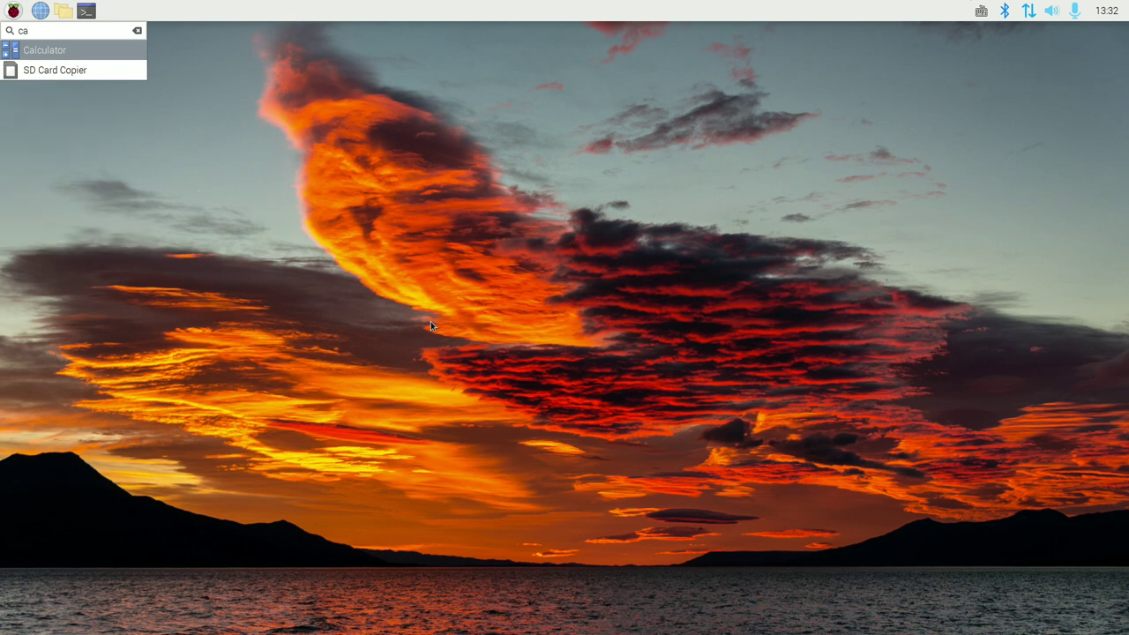
key(BackSpace)
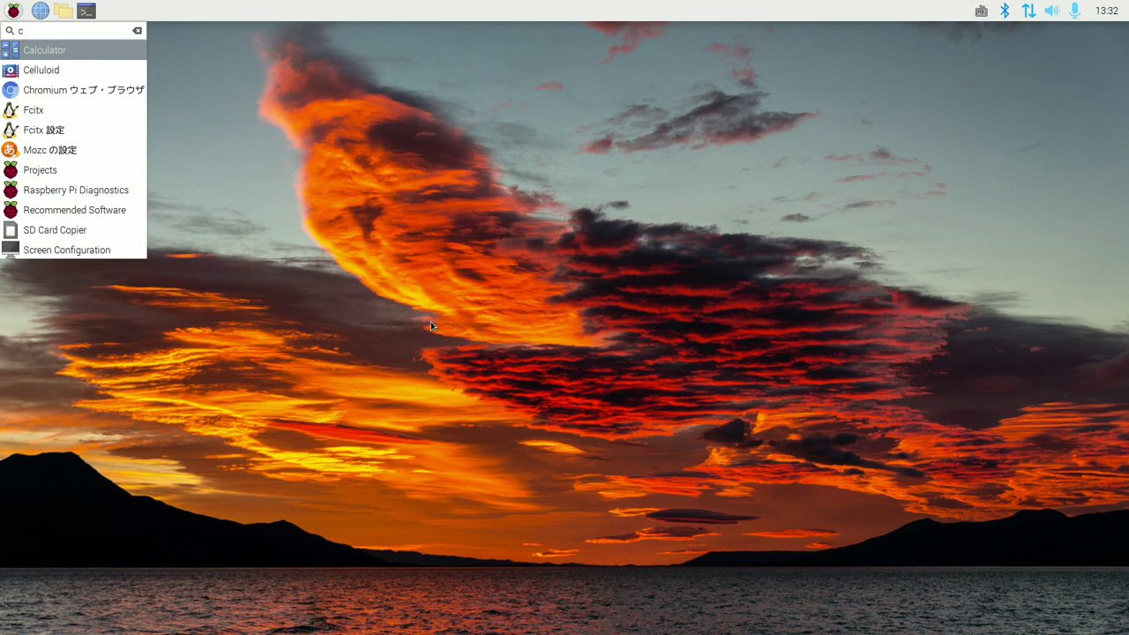
key(BackSpace)
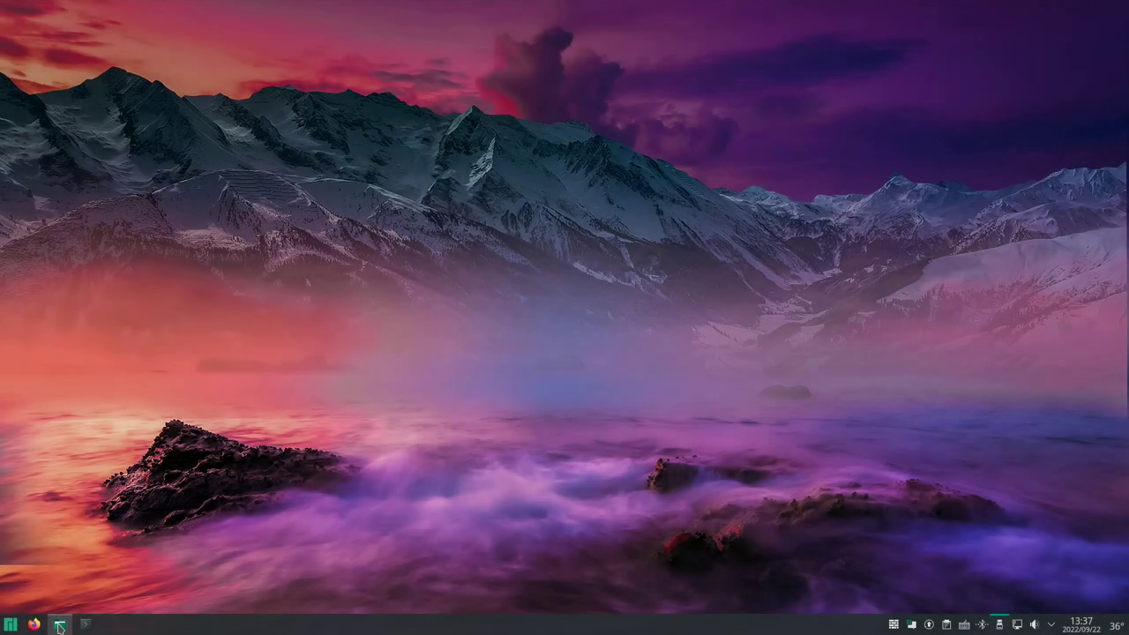
On the Manjaro desktop, open the UNTITLED drive in Dolphin and search it for files matching "cal"
click(59, 624)
click(381, 397)
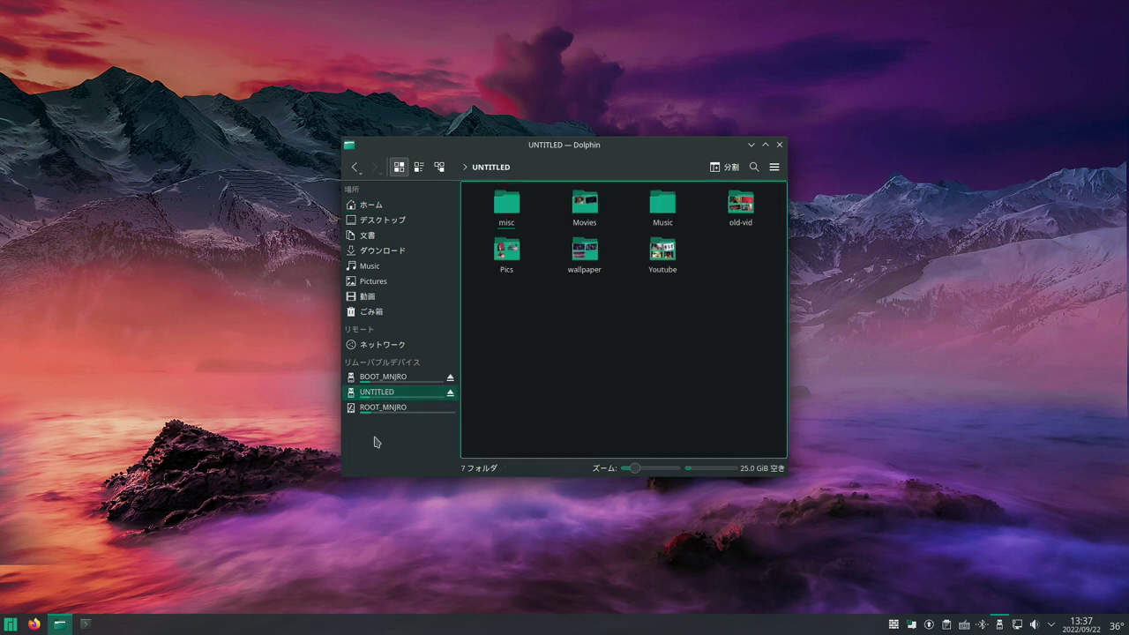
click(754, 166)
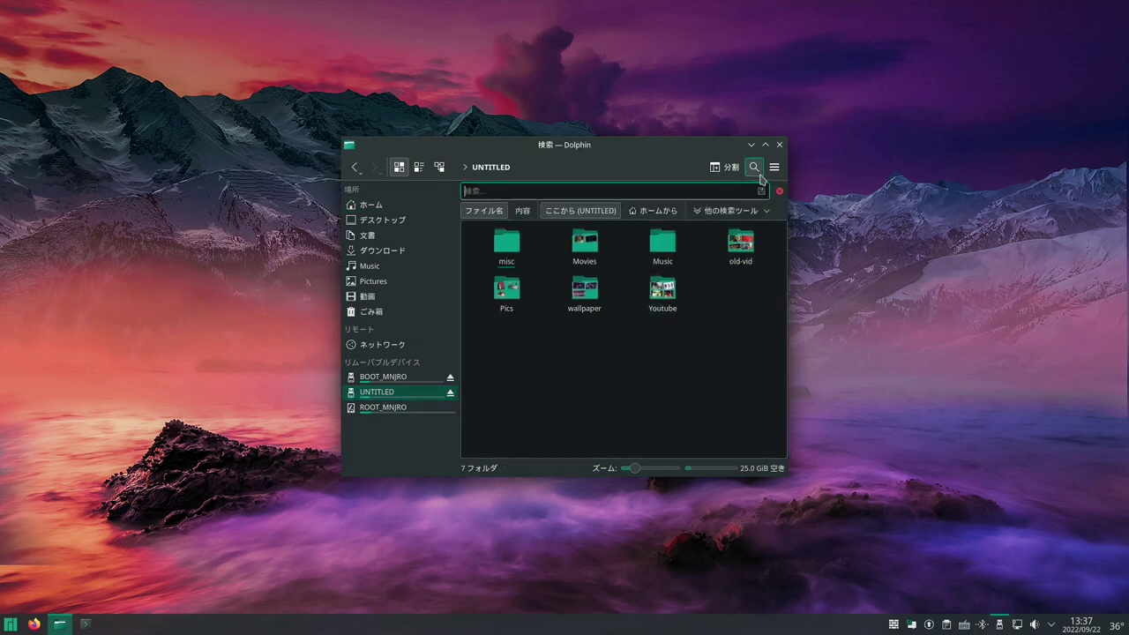
text(cal)
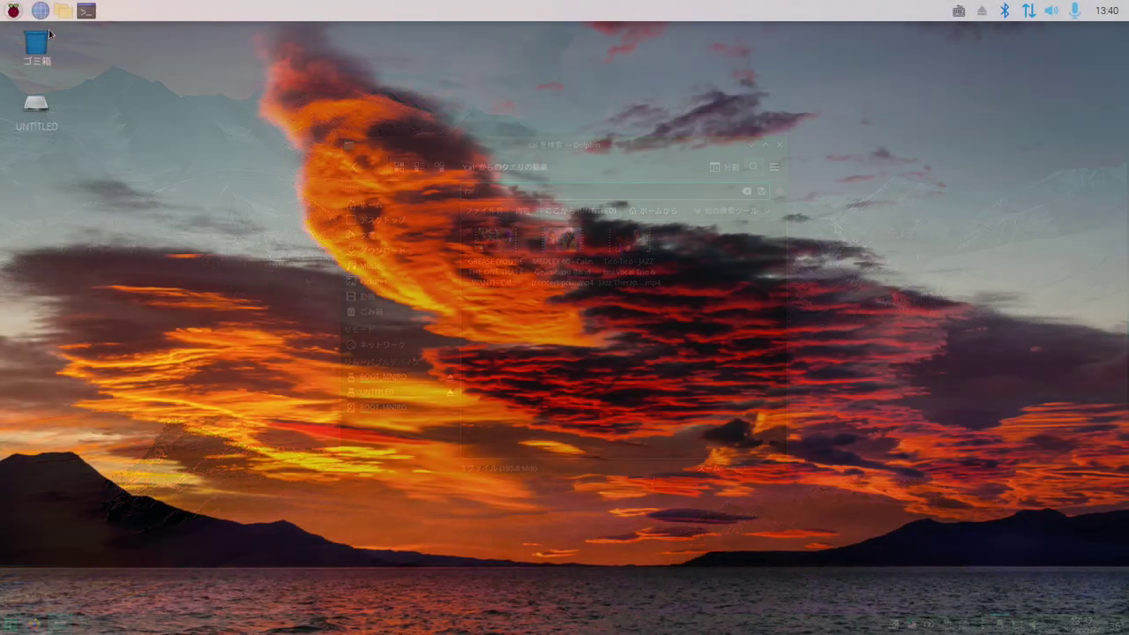
On the Raspberry Pi desktop, open the UNTITLED drive in the file manager and search it for files named "cal"
click(62, 11)
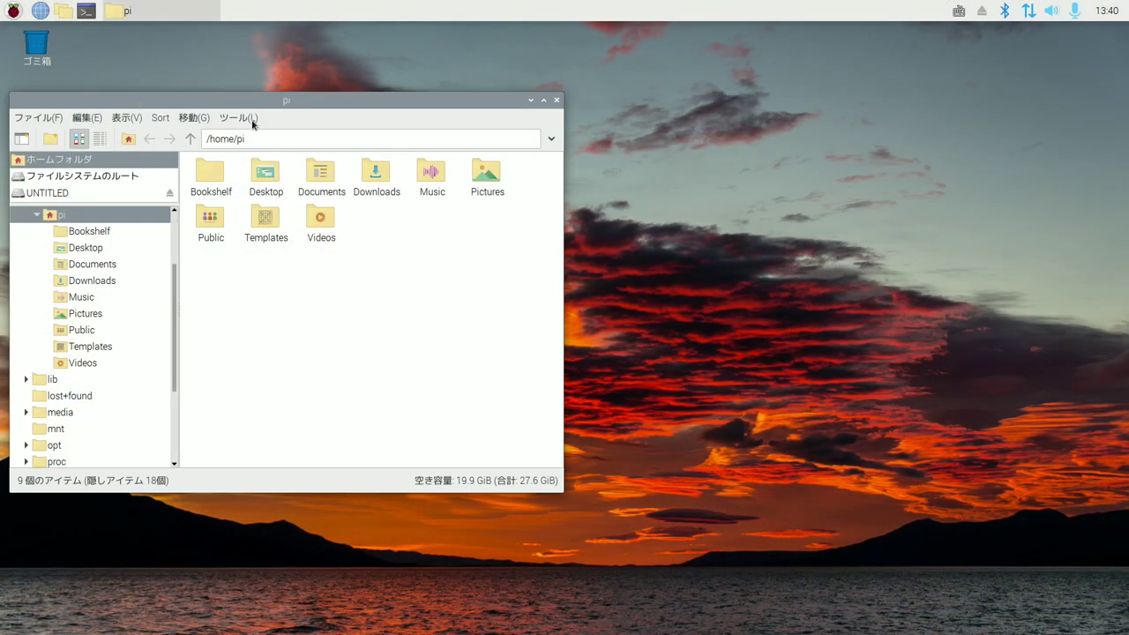
click(129, 191)
click(239, 117)
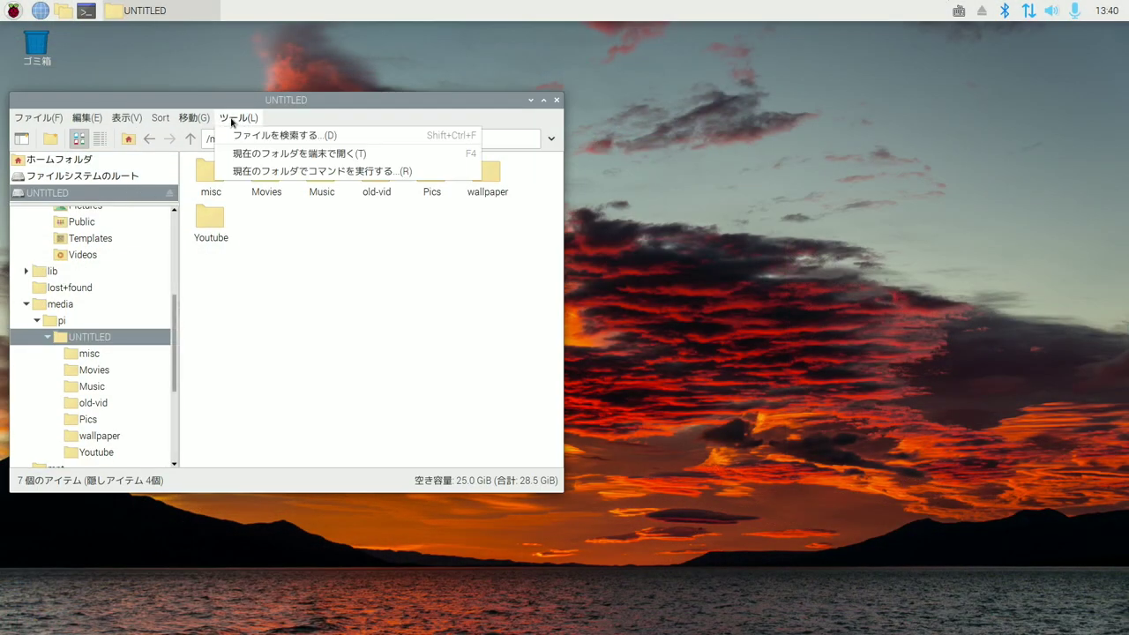
click(252, 133)
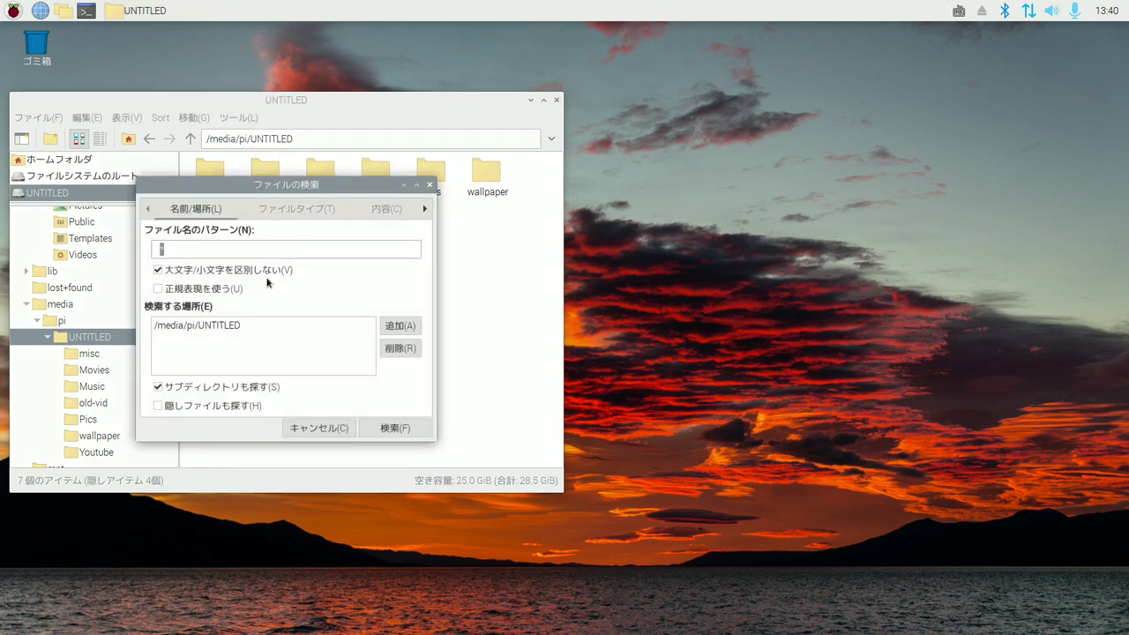
text(cal)
key(Return)
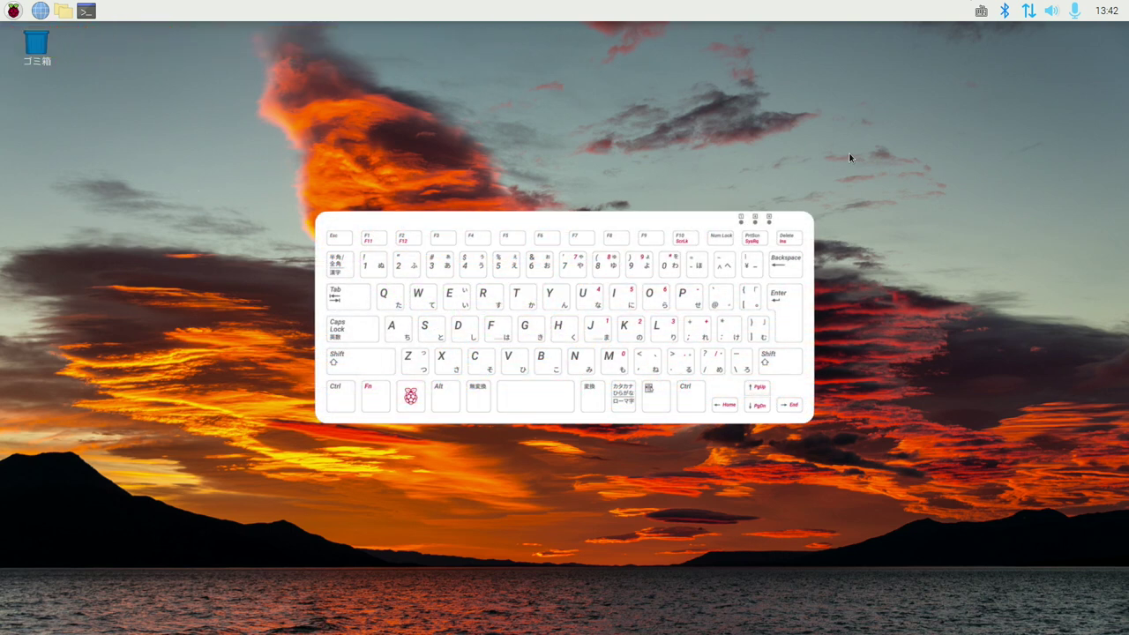
View the list of Wi-Fi networks and the Bluetooth options
key(ctrl+alt+w)
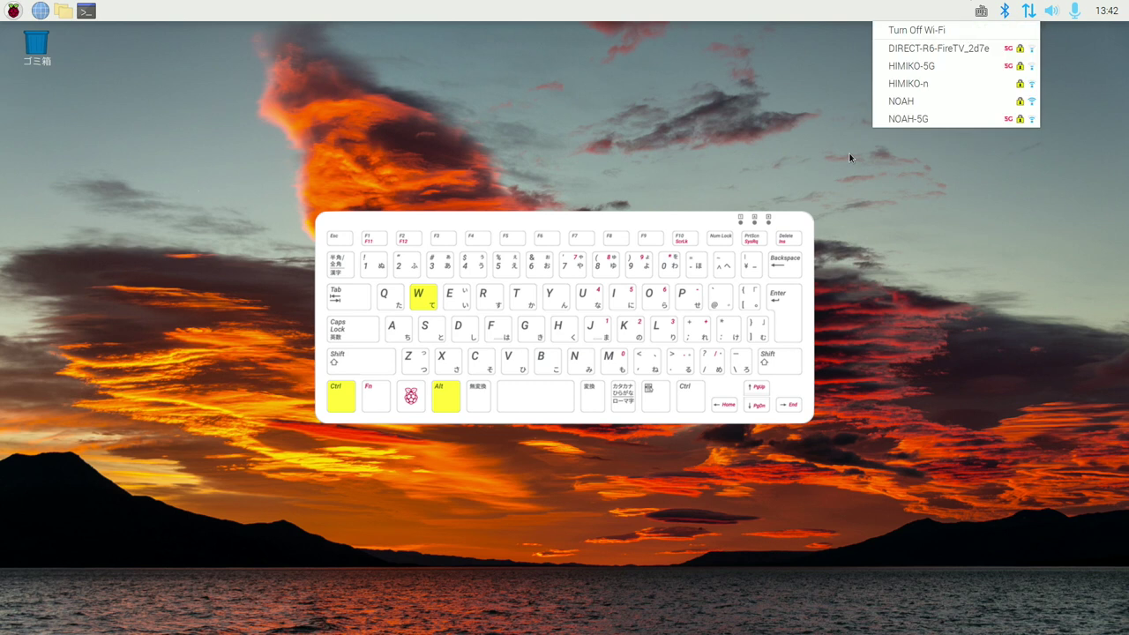
key(ctrl+alt+b)
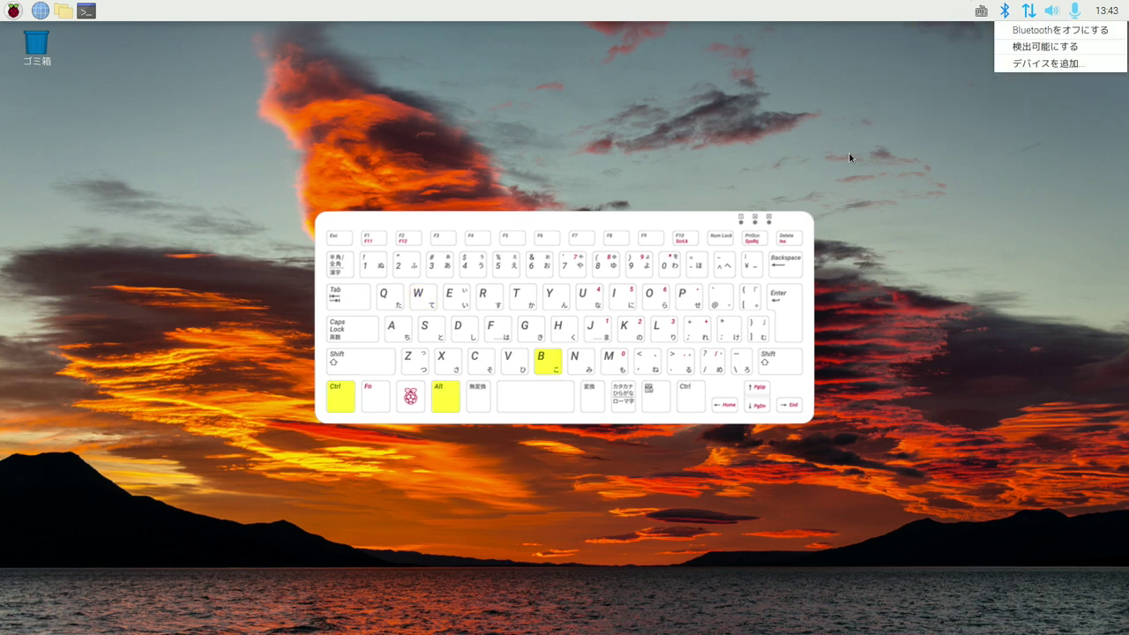